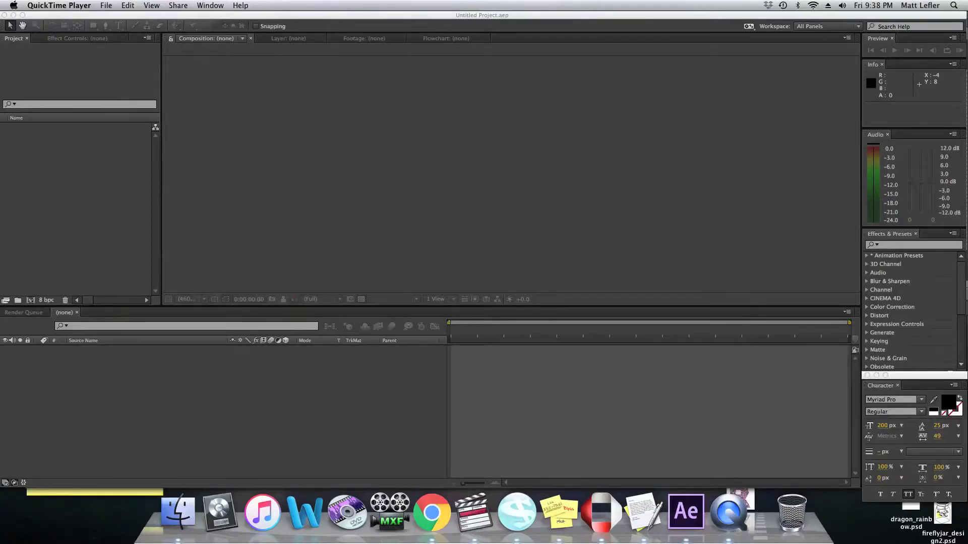
- Create a new composition with the HDTV 1080 25 preset, 1920 x 1080, and a duration of 15 seconds
{"action": "left_click", "coordinate": [221, 104]}
{"action": "left_click", "coordinate": [146, 5]}
{"action": "left_click", "coordinate": [192, 18]}
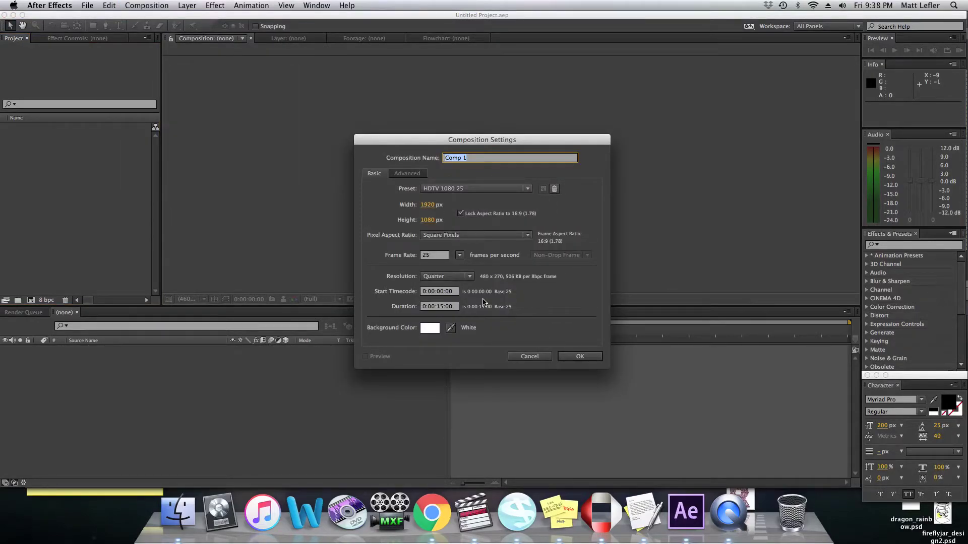
{"action": "left_click", "coordinate": [579, 358]}
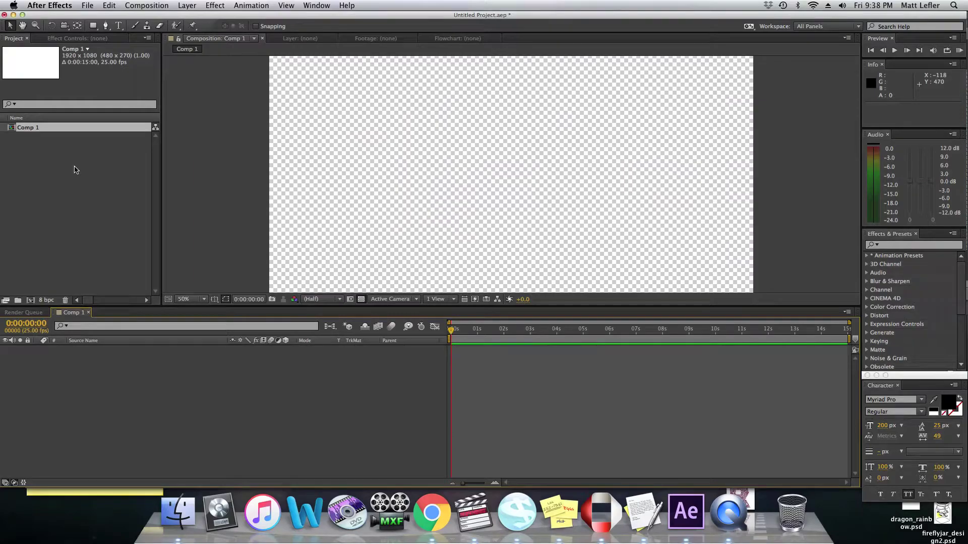
- Import DVp (1).eps from the Downloads folder into the project as footage
{"action": "left_click", "coordinate": [61, 162]}
{"action": "right_click", "coordinate": [55, 160]}
{"action": "mouse_move", "coordinate": [166, 204]}
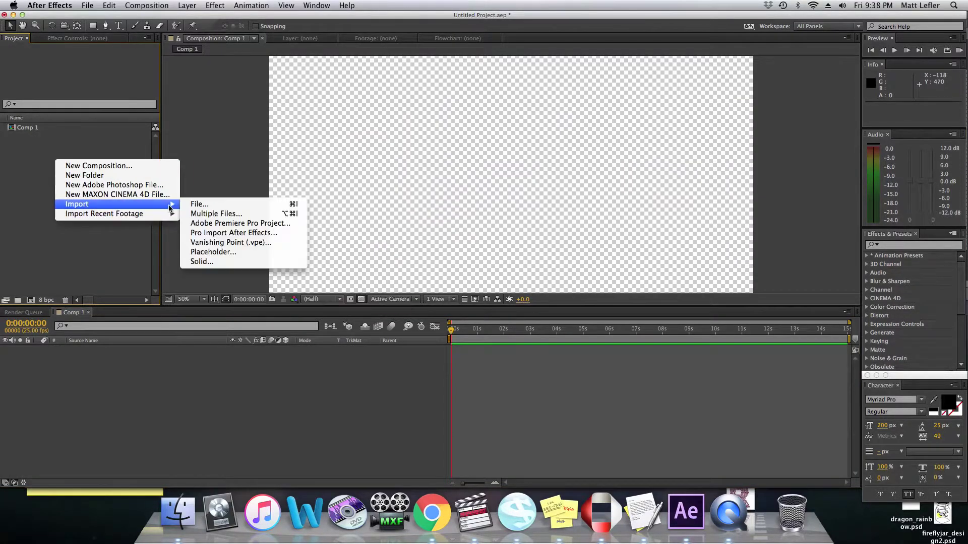
{"action": "left_click", "coordinate": [218, 200]}
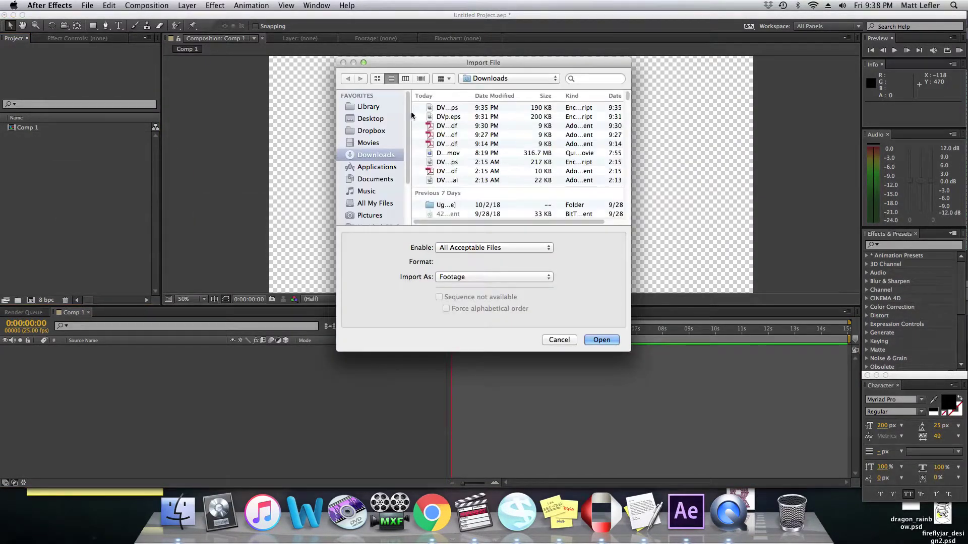
{"action": "double_click", "coordinate": [444, 108]}
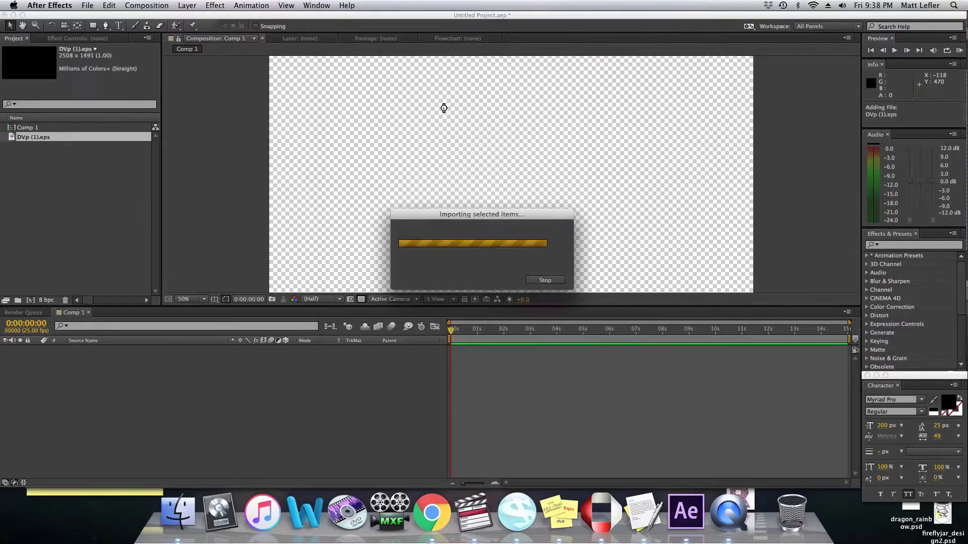
{"action": "left_click", "coordinate": [65, 168]}
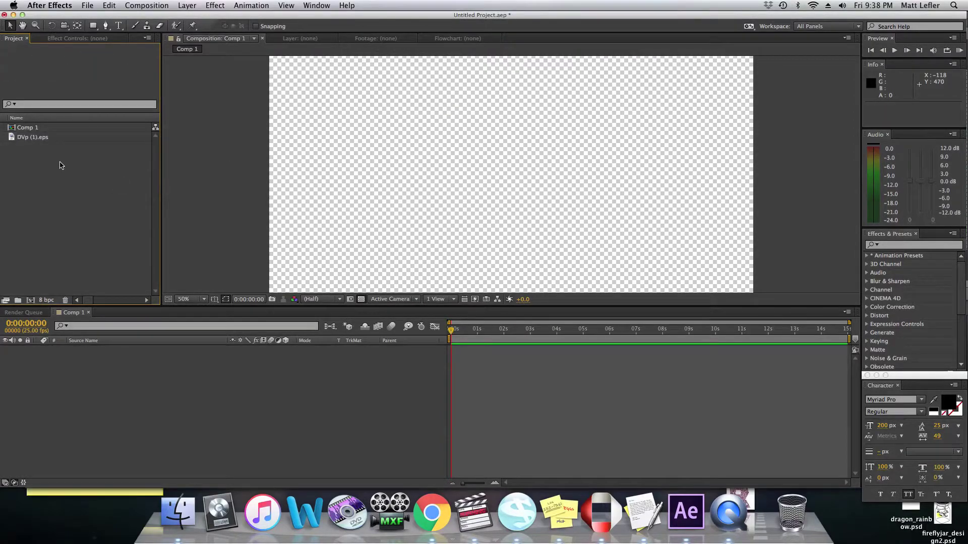
- Add DVp (1).eps to the composition, scale it down to about 24%, and place it near the centre of the frame
{"action": "left_click_drag", "start_coordinate": [32, 142], "coordinate": [496, 253]}
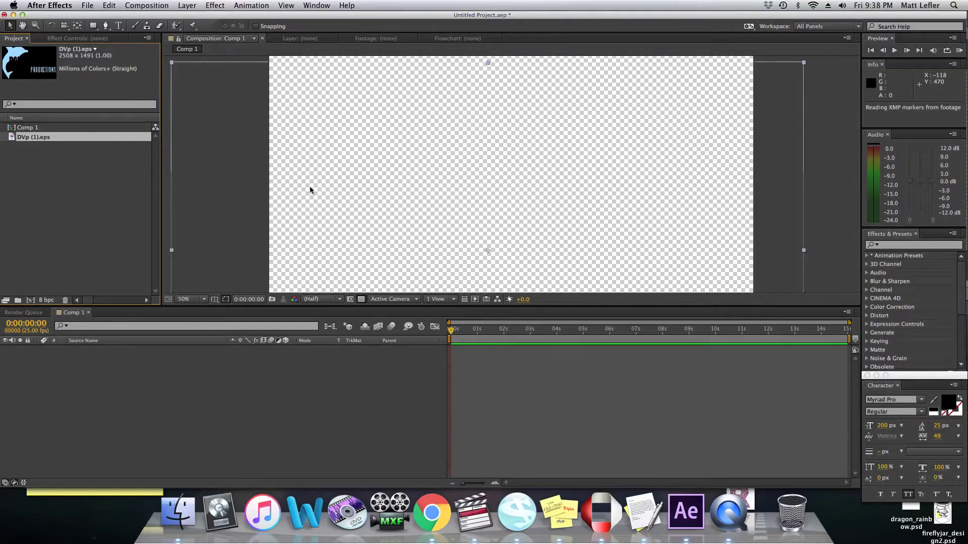
{"action": "left_click_drag", "start_coordinate": [172, 63], "coordinate": [336, 205]}
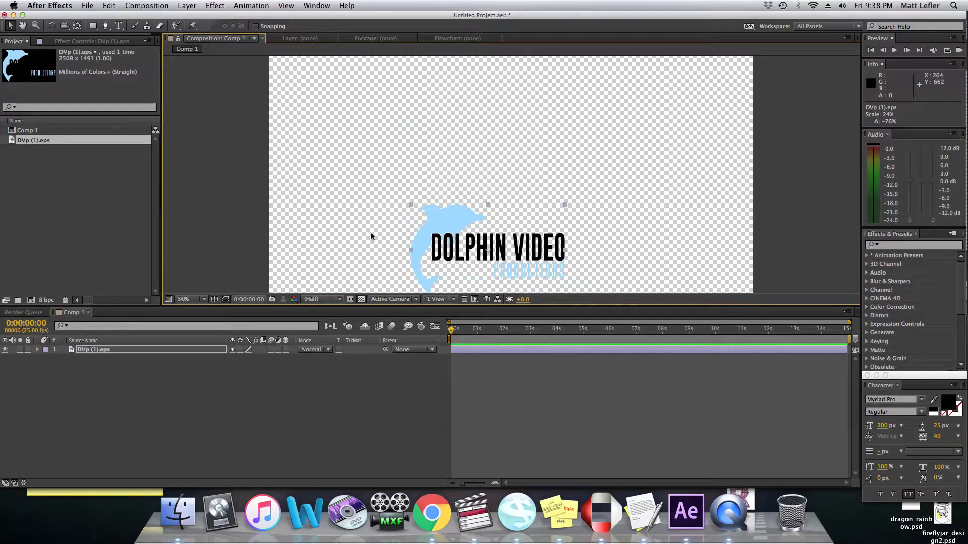
{"action": "left_click", "coordinate": [365, 228]}
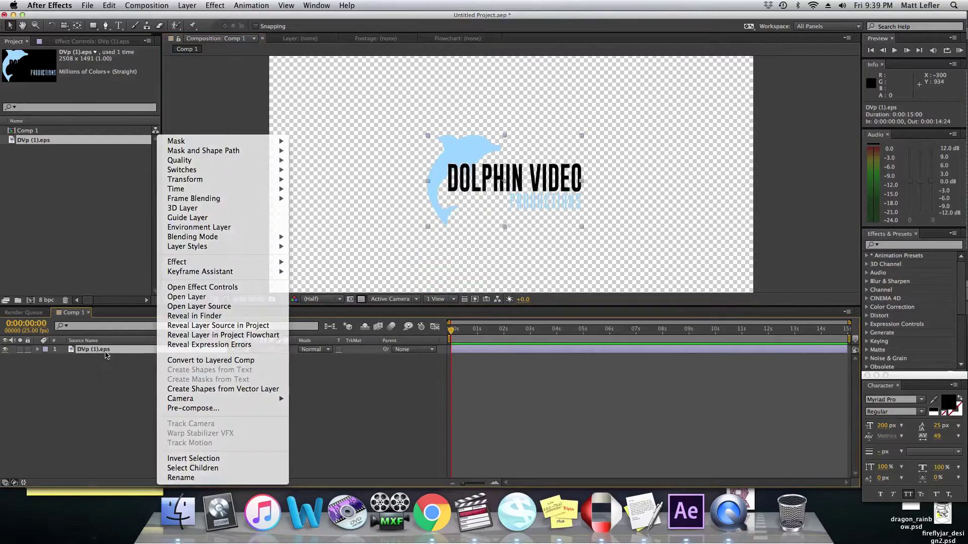
- Create shapes from the DVp (1).eps vector layer
{"action": "key", "text": "Escape"}
{"action": "right_click", "coordinate": [99, 349]}
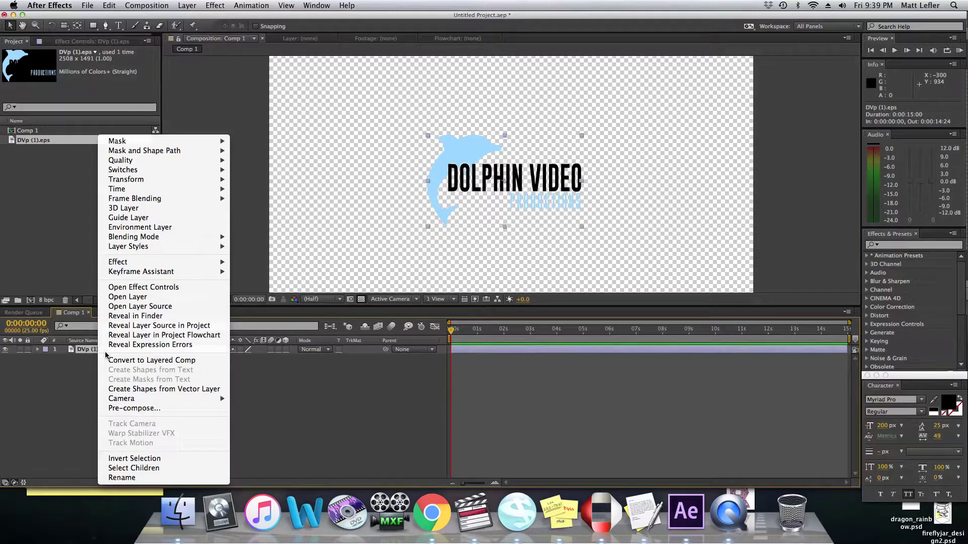
{"action": "left_click", "coordinate": [165, 389]}
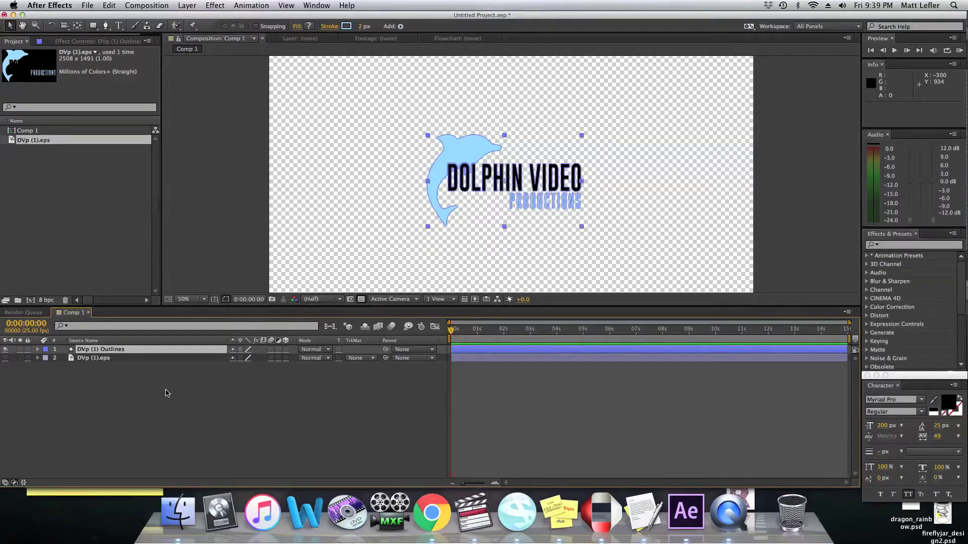
{"action": "left_click", "coordinate": [167, 393]}
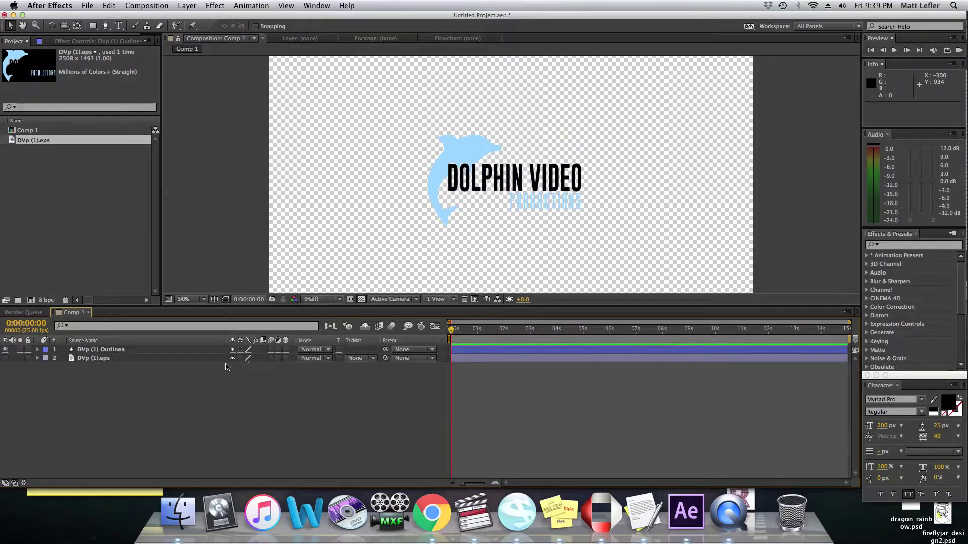
- Make the DVp (1) Outlines layer 3D and select Ray-traced 3D as the composition's renderer
{"action": "left_click", "coordinate": [191, 349]}
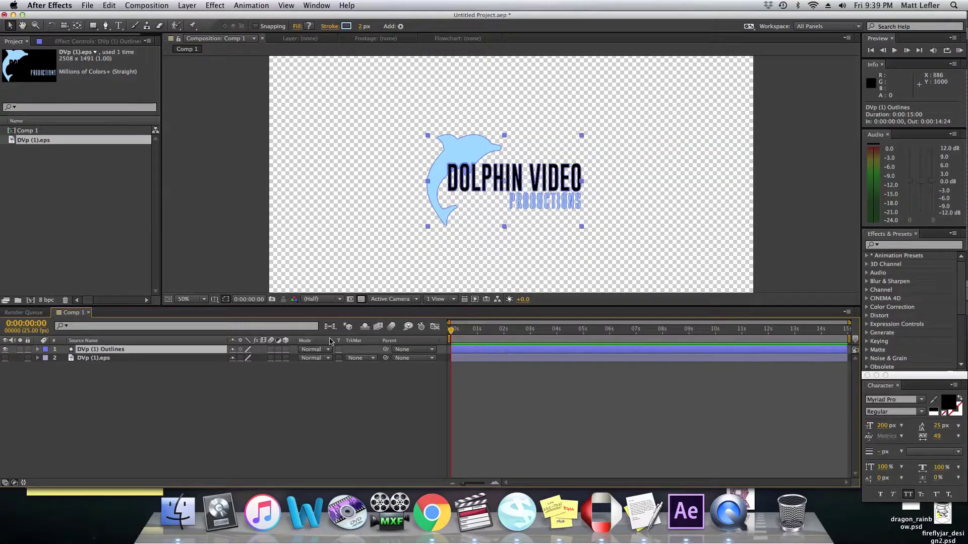
{"action": "left_click", "coordinate": [286, 350]}
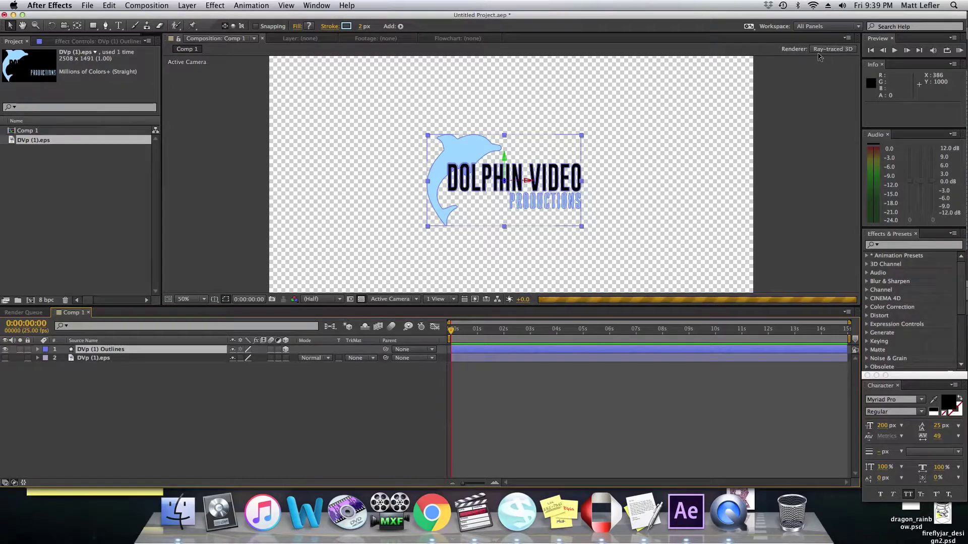
{"action": "left_click", "coordinate": [819, 53]}
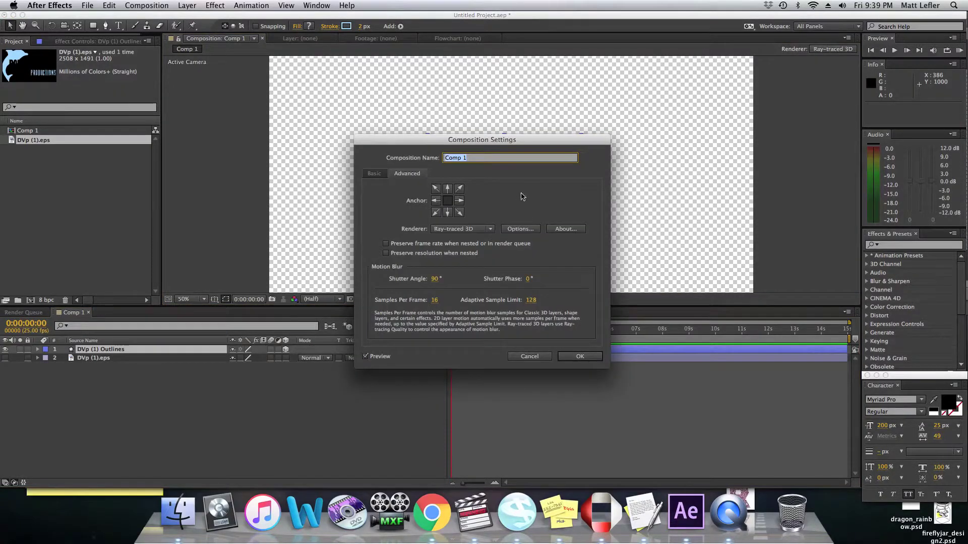
{"action": "left_click", "coordinate": [489, 229]}
{"action": "key", "text": "Escape"}
{"action": "left_click", "coordinate": [492, 231]}
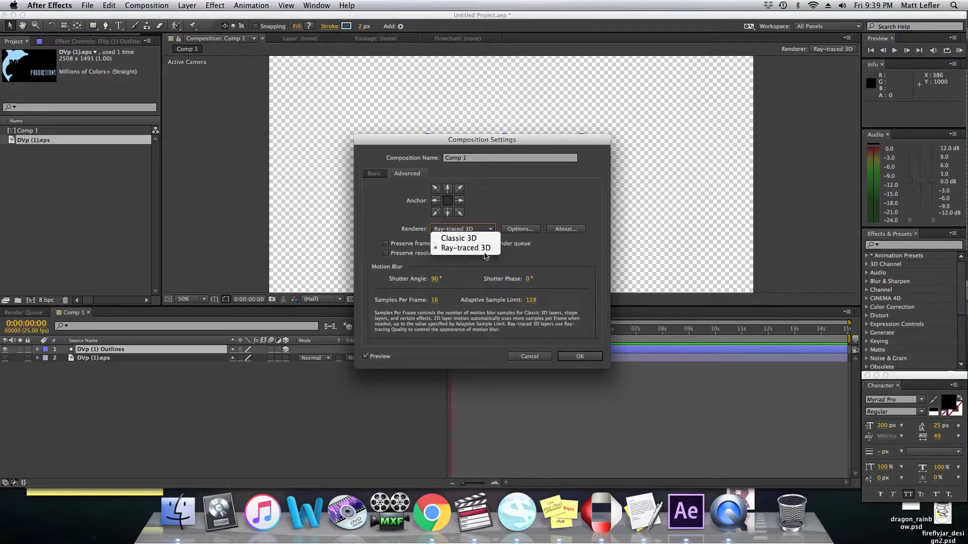
{"action": "left_click", "coordinate": [479, 248]}
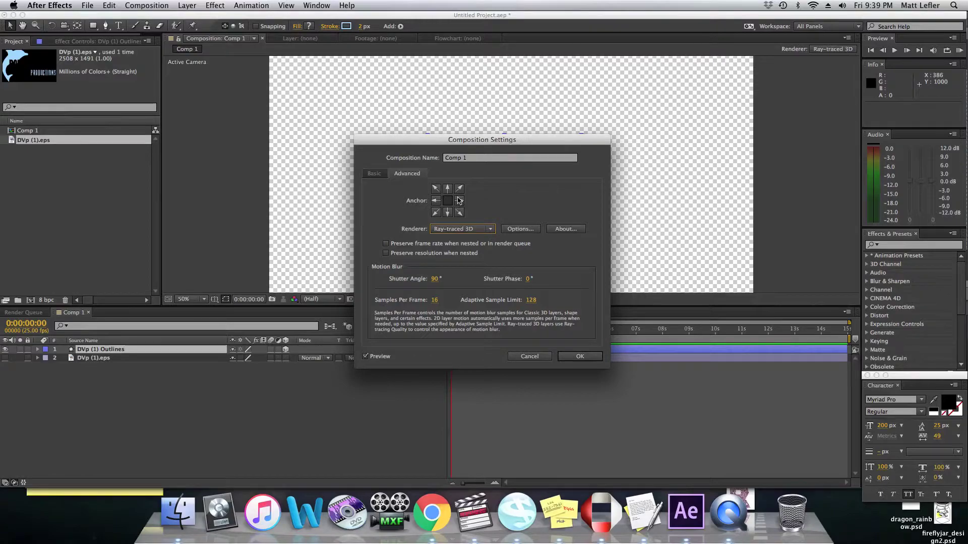
{"action": "left_click", "coordinate": [580, 356]}
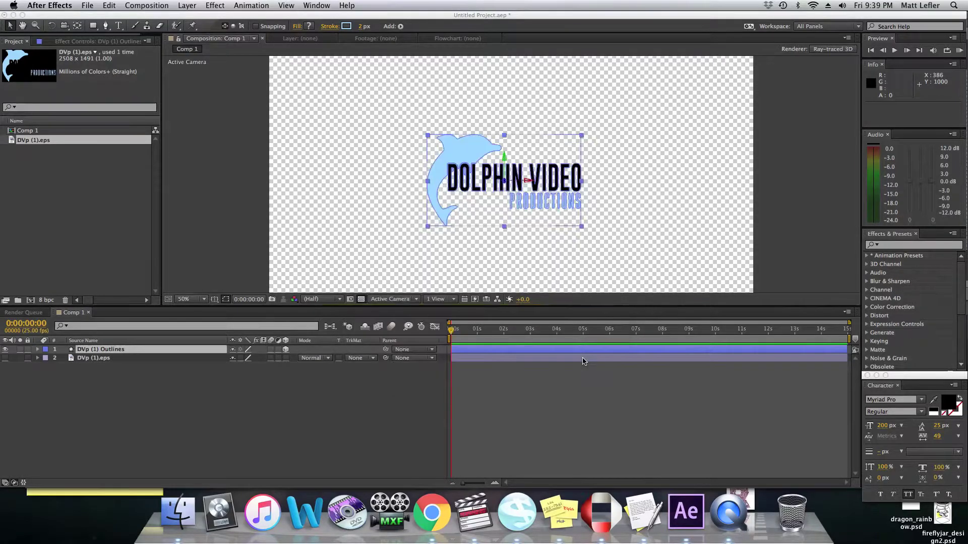
{"action": "left_click", "coordinate": [493, 260]}
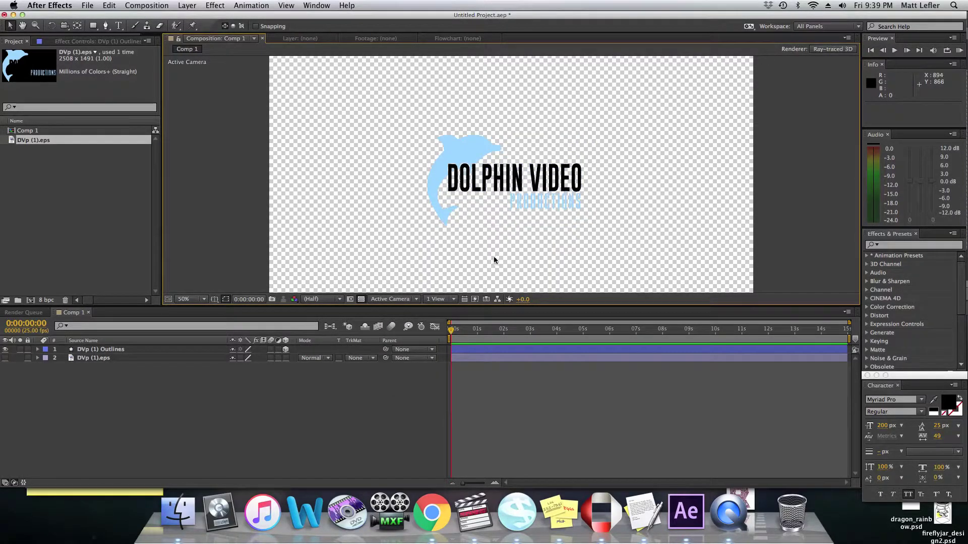
- Show the composition in two side-by-side views, with one of them set to Custom View 1
{"action": "left_click", "coordinate": [452, 299]}
{"action": "left_click", "coordinate": [449, 318]}
{"action": "left_click", "coordinate": [416, 301]}
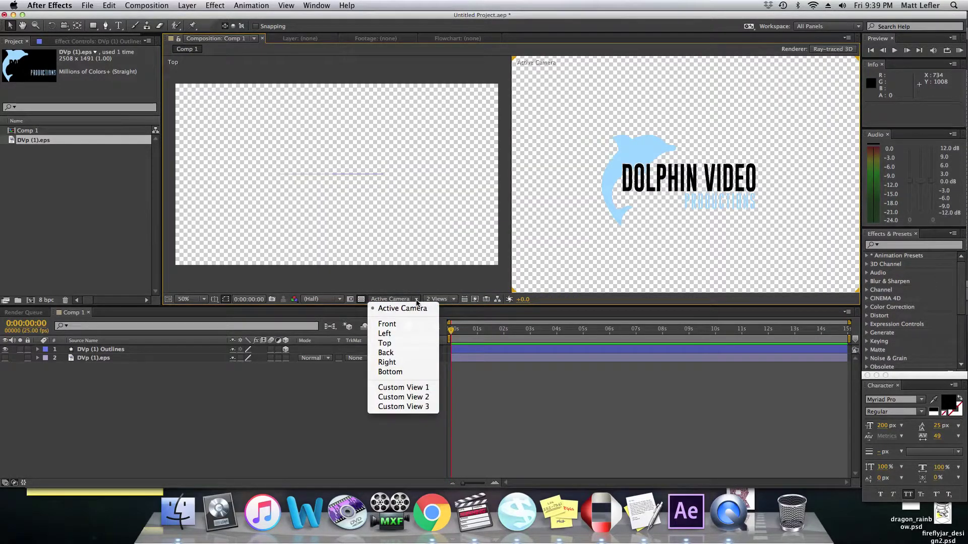
{"action": "left_click", "coordinate": [402, 388]}
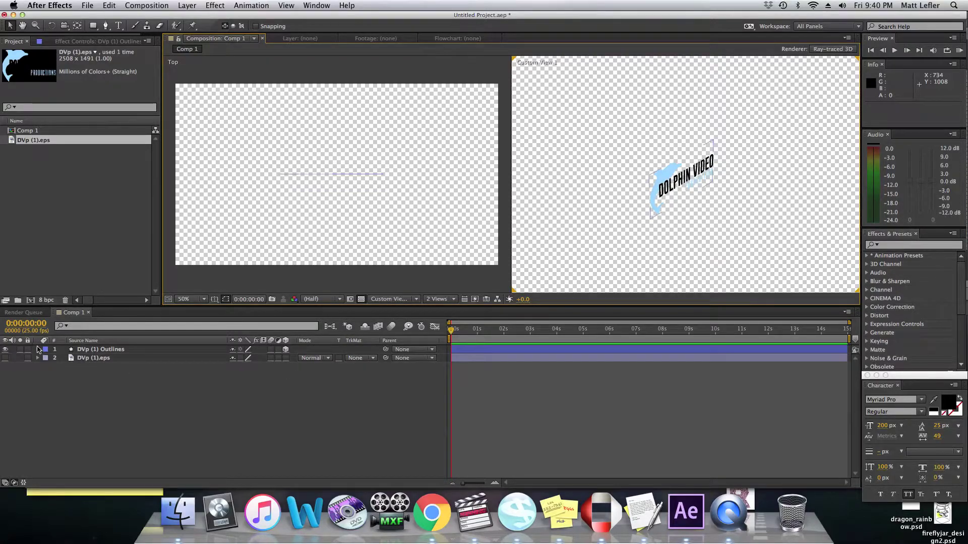
- Set the Extrusion Depth of the DVp (1) Outlines layer to 201 in its geometry options
{"action": "left_click", "coordinate": [38, 349]}
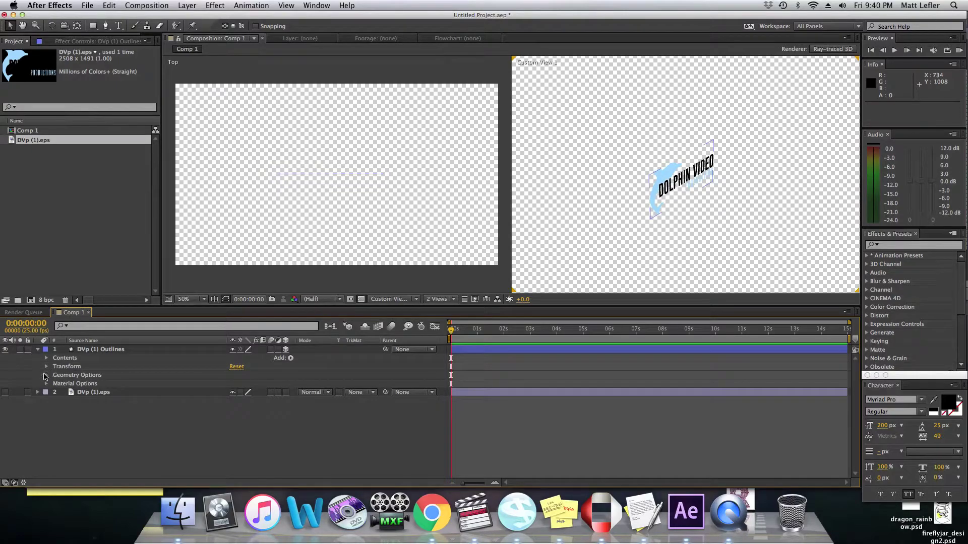
{"action": "left_click", "coordinate": [46, 376]}
{"action": "left_click_drag", "start_coordinate": [234, 410], "coordinate": [244, 255]}
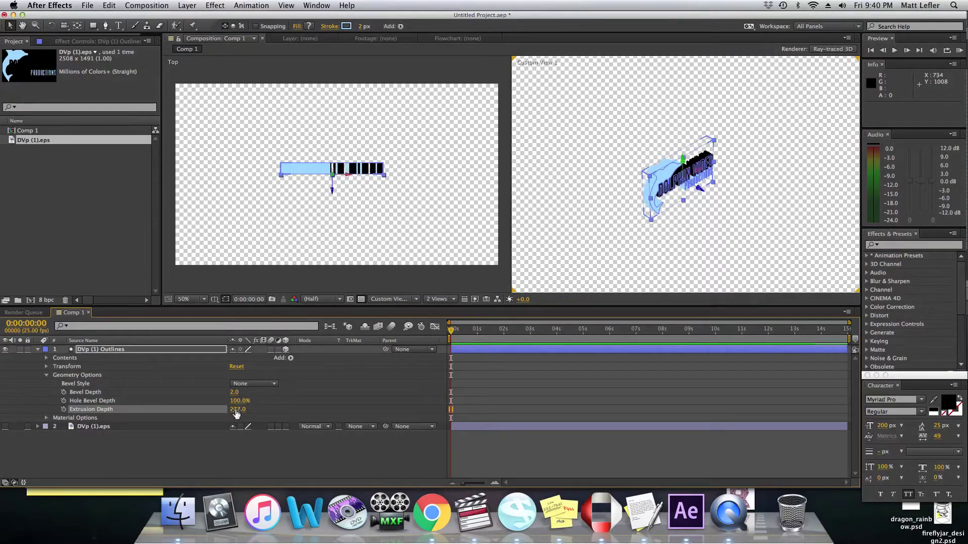
{"action": "left_click_drag", "start_coordinate": [245, 463], "coordinate": [245, 468]}
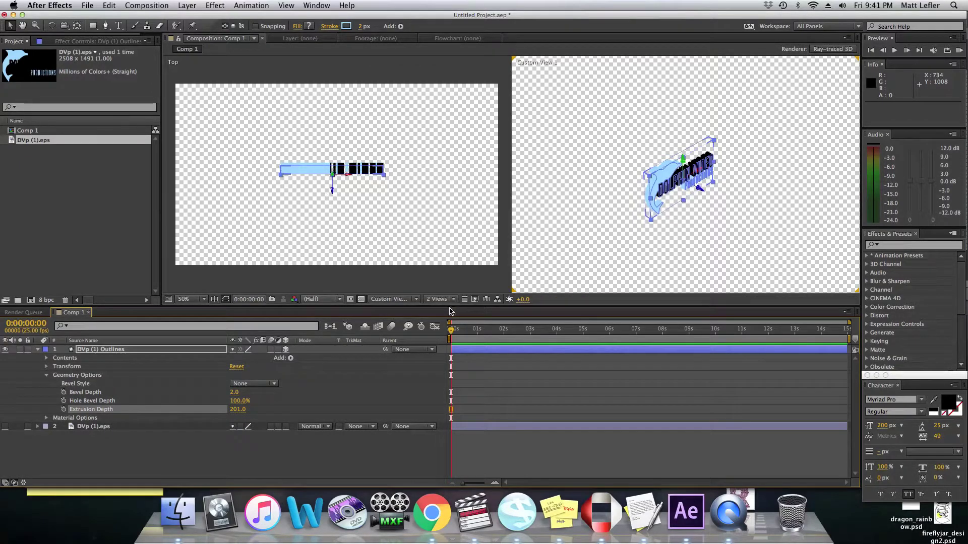
- Return the composition to a single view showing the Active Camera and deselect the logo layer
{"action": "left_click", "coordinate": [452, 302]}
{"action": "left_click", "coordinate": [452, 304]}
{"action": "left_click", "coordinate": [452, 303]}
{"action": "left_click", "coordinate": [451, 305]}
{"action": "left_click", "coordinate": [452, 304]}
{"action": "left_click", "coordinate": [453, 305]}
{"action": "left_click", "coordinate": [452, 305]}
{"action": "left_click", "coordinate": [454, 309]}
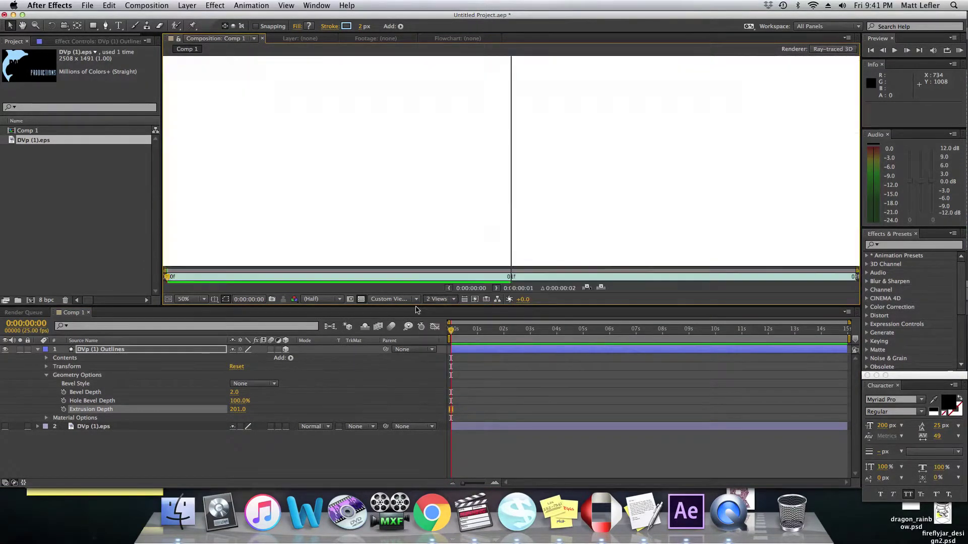
{"action": "left_click", "coordinate": [416, 300]}
{"action": "left_click", "coordinate": [413, 309]}
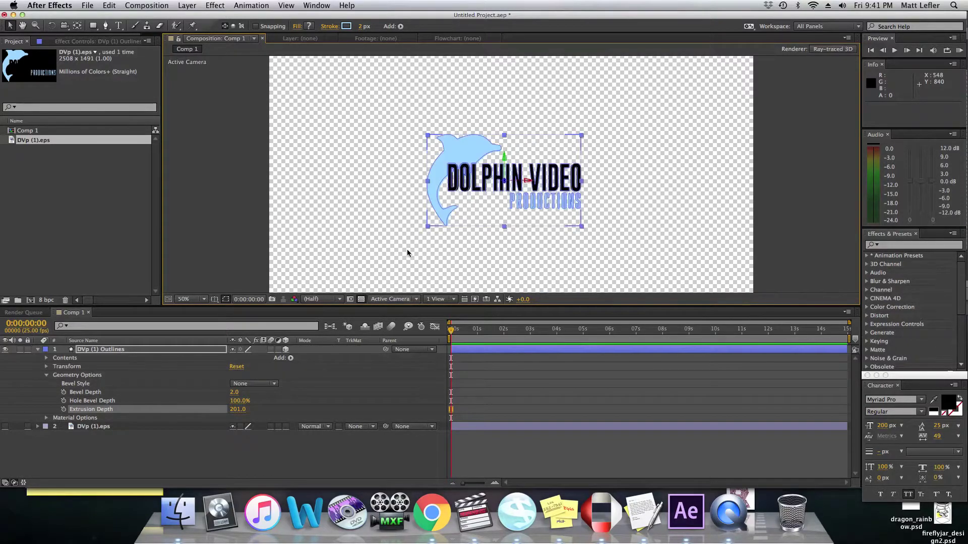
{"action": "left_click", "coordinate": [425, 225]}
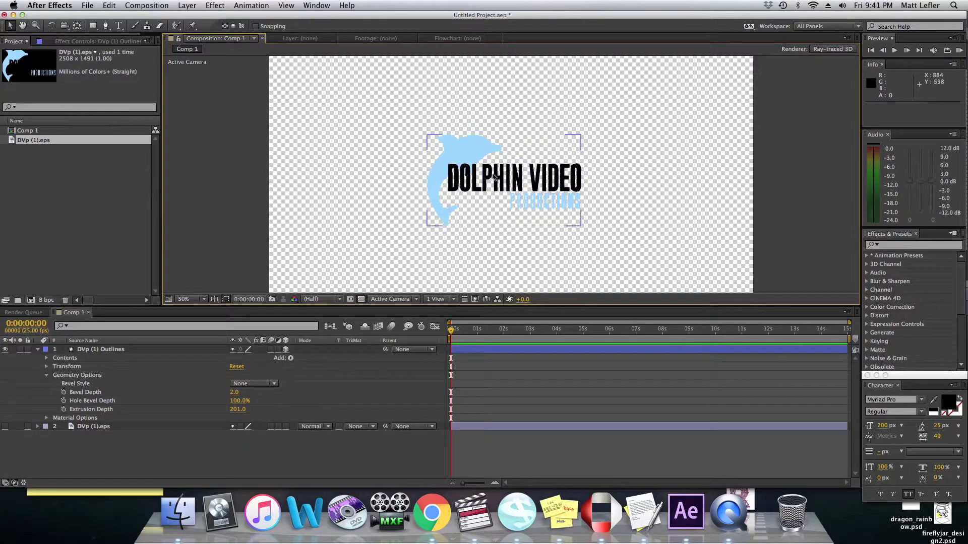
- Keyframe the outlines layer's Y Rotation from 0° at 0:00:00:00 to one full turn at 0:00:01:24
{"action": "left_click", "coordinate": [46, 375]}
{"action": "left_click", "coordinate": [46, 367]}
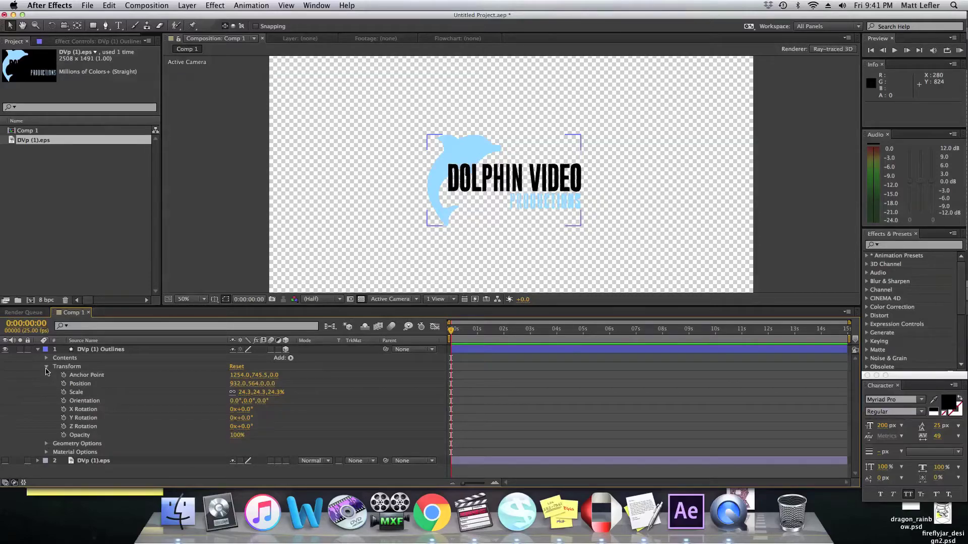
{"action": "left_click", "coordinate": [63, 417]}
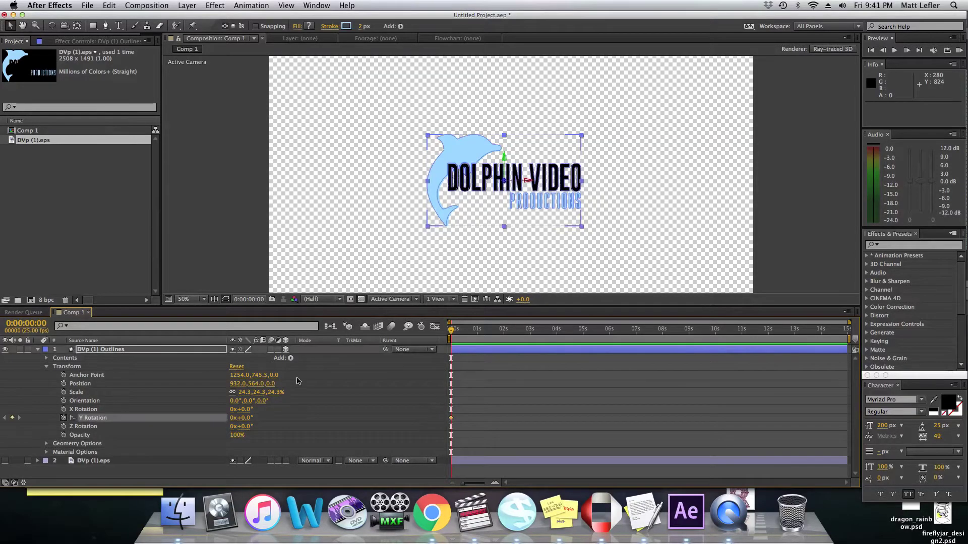
{"action": "left_click_drag", "start_coordinate": [468, 337], "coordinate": [503, 333]}
{"action": "left_click", "coordinate": [244, 420]}
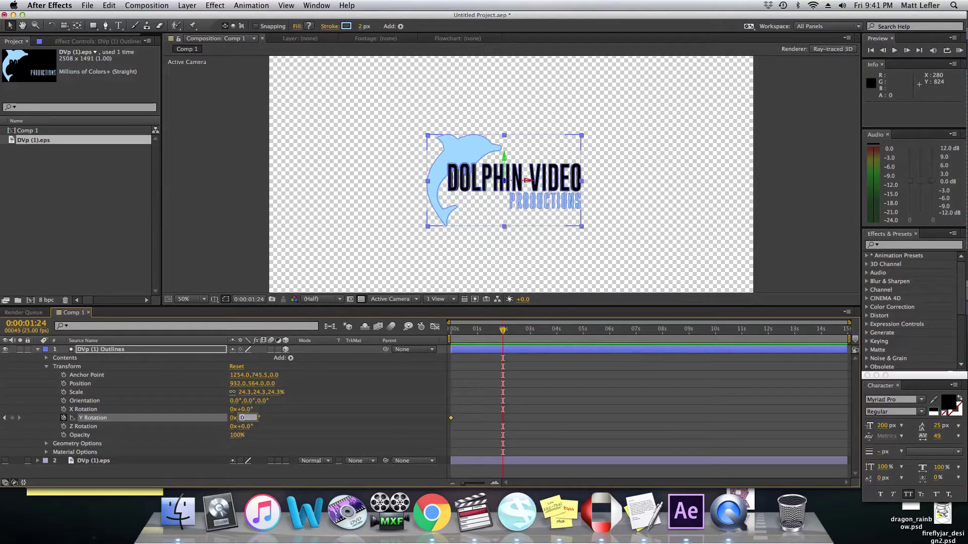
{"action": "key", "text": "Return"}
- Check the extruded logo's rotation at several points between the two keyframes, ending at 0:00:00:07
{"action": "left_click", "coordinate": [455, 327]}
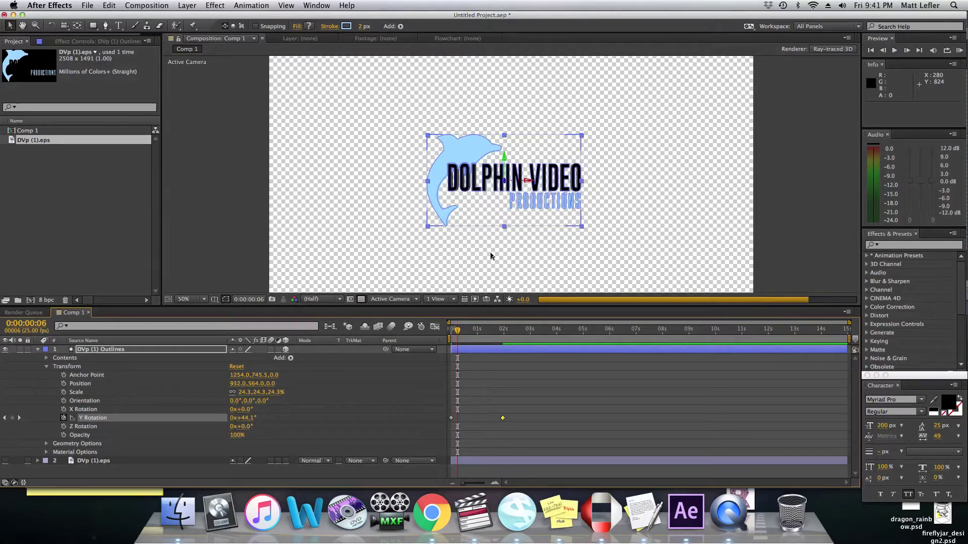
{"action": "left_click", "coordinate": [492, 331]}
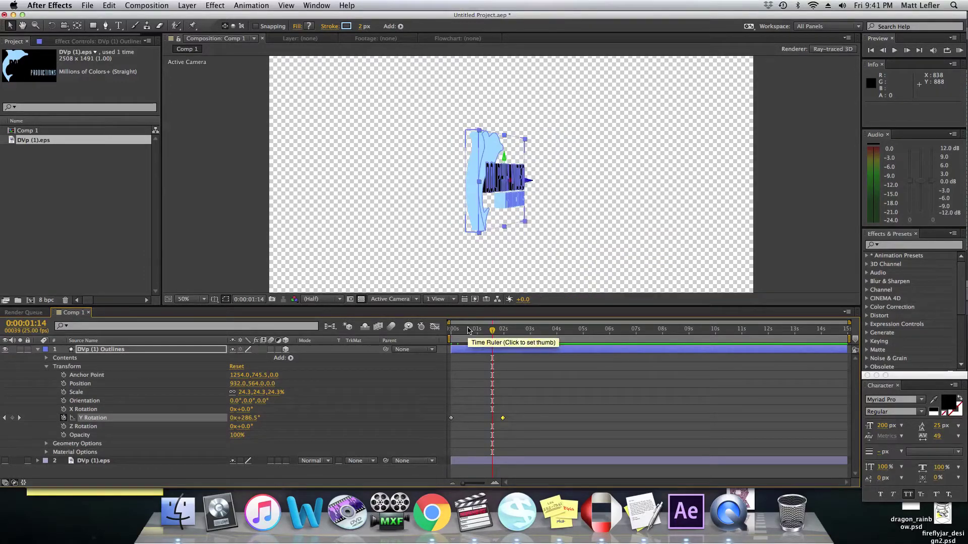
{"action": "left_click", "coordinate": [459, 331]}
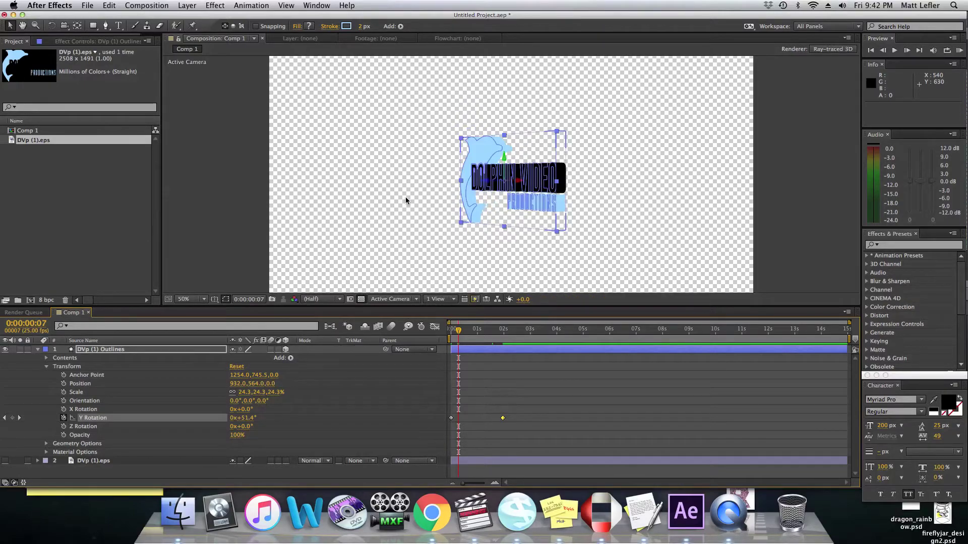
- Add a white spot light with 205% intensity, a 75° cone angle and Falloff set to None
{"action": "left_click", "coordinate": [166, 6]}
{"action": "mouse_move", "coordinate": [186, 6]}
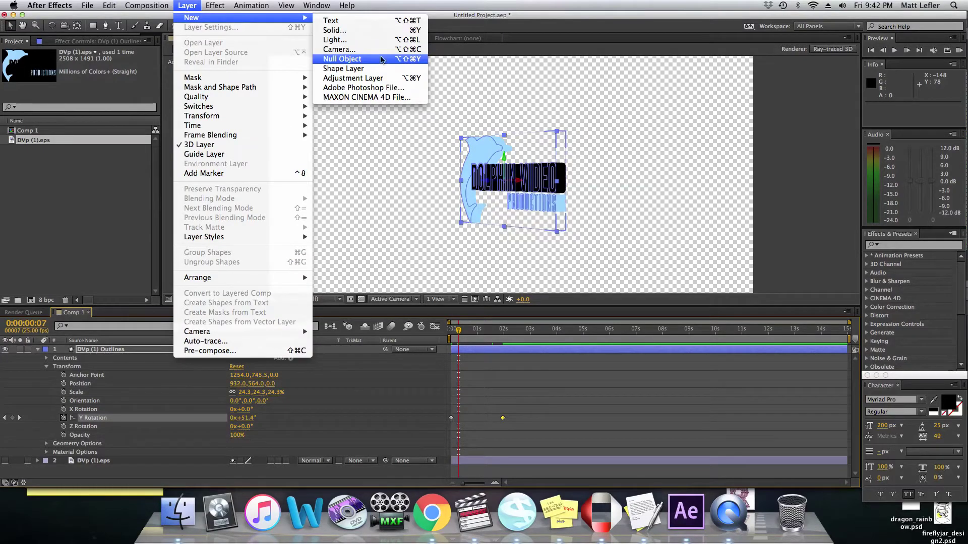
{"action": "left_click", "coordinate": [358, 39]}
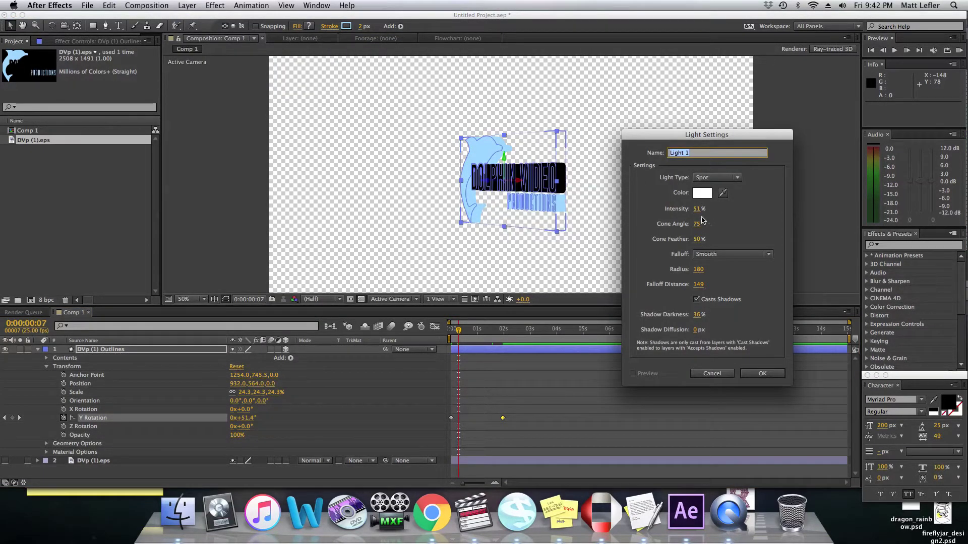
{"action": "left_click_drag", "start_coordinate": [697, 209], "coordinate": [677, 142]}
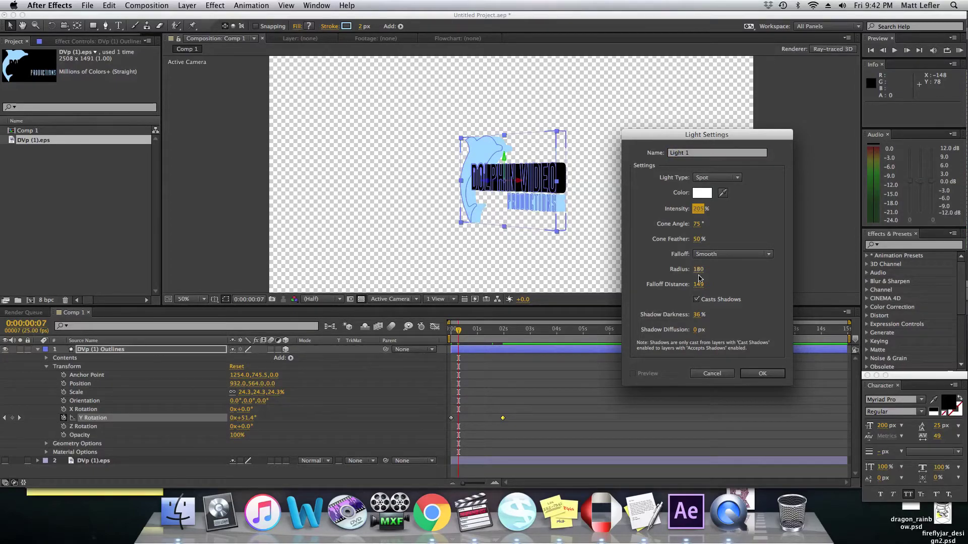
{"action": "left_click", "coordinate": [704, 254]}
{"action": "left_click", "coordinate": [707, 264]}
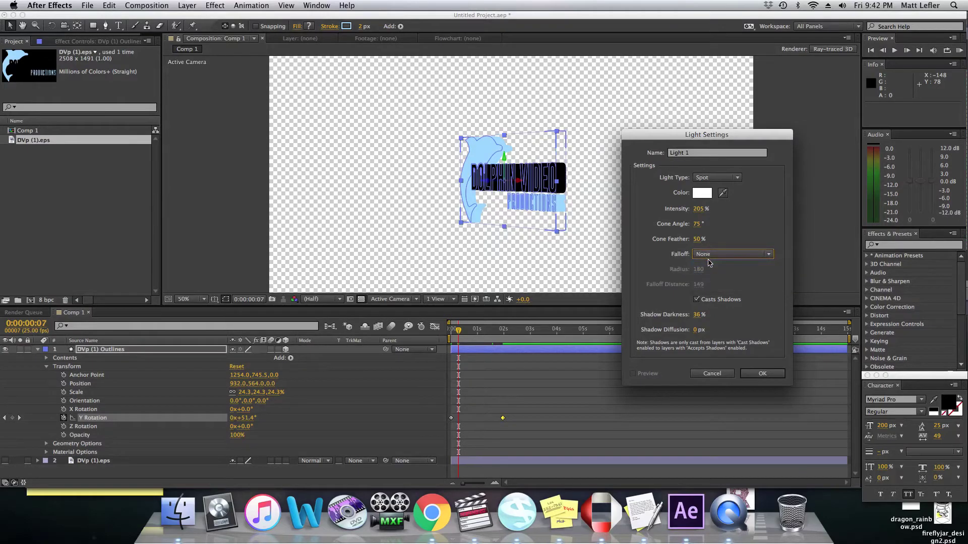
{"action": "left_click", "coordinate": [752, 375]}
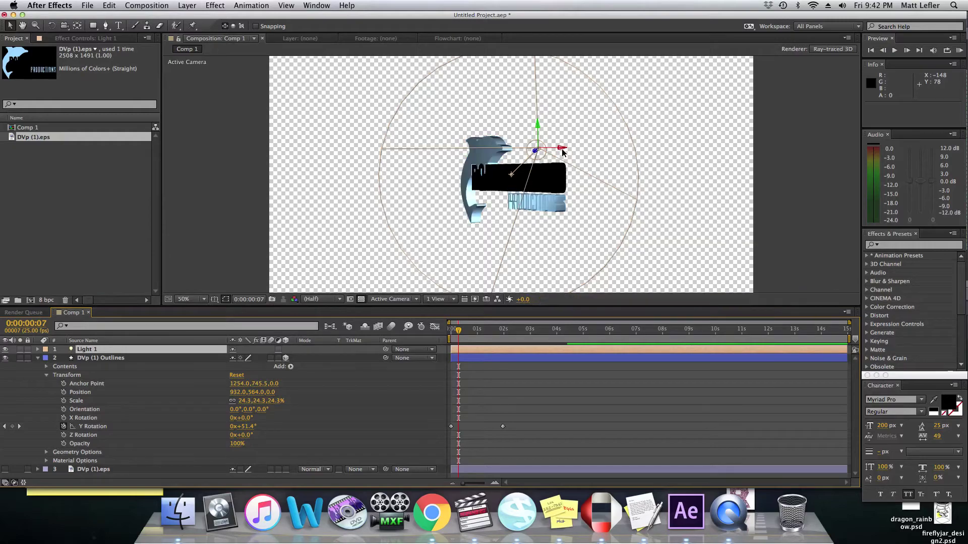
- Move Light 1 to the right of the logo, aim its point of interest at the logo, and preview 0:00:01:09
{"action": "left_click_drag", "start_coordinate": [563, 149], "coordinate": [738, 159]}
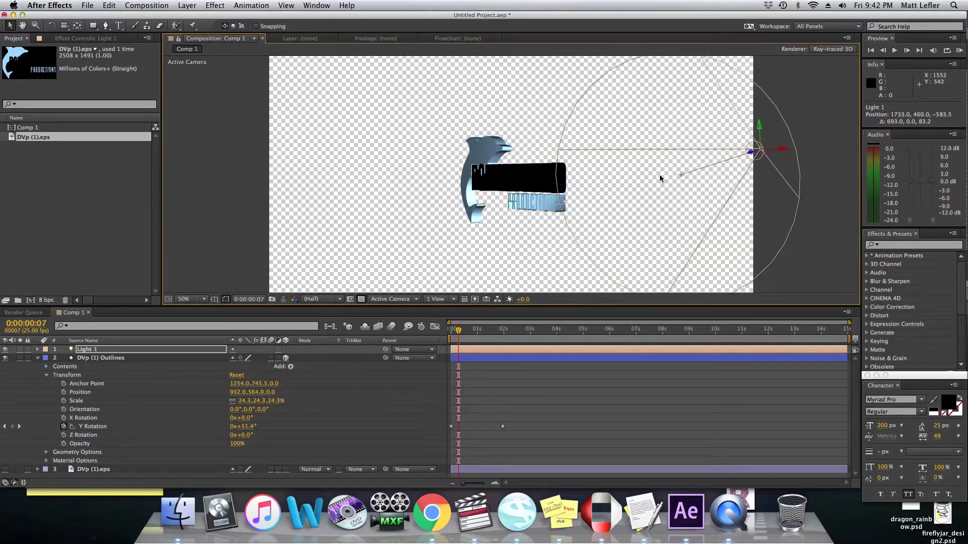
{"action": "left_click", "coordinate": [612, 182]}
{"action": "left_click", "coordinate": [761, 149]}
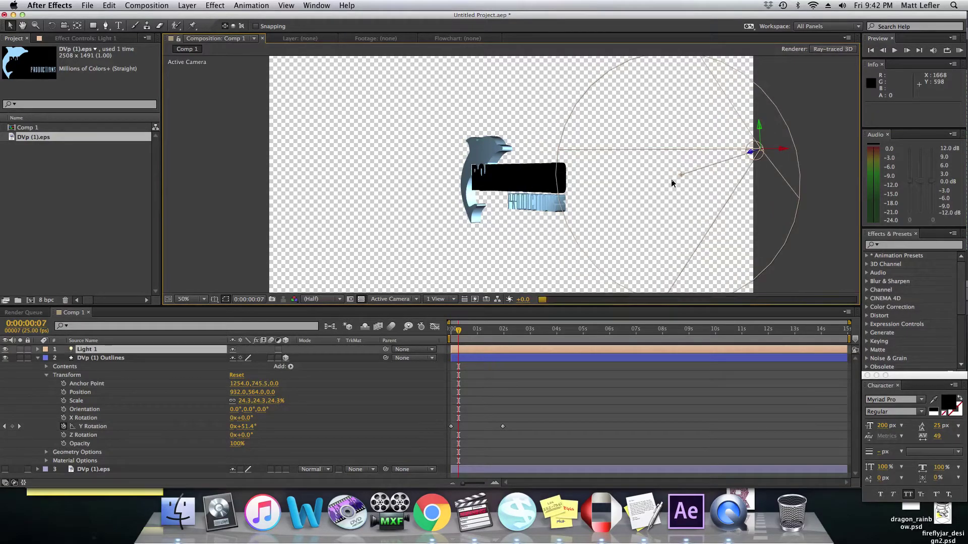
{"action": "left_click_drag", "start_coordinate": [681, 175], "coordinate": [550, 178]}
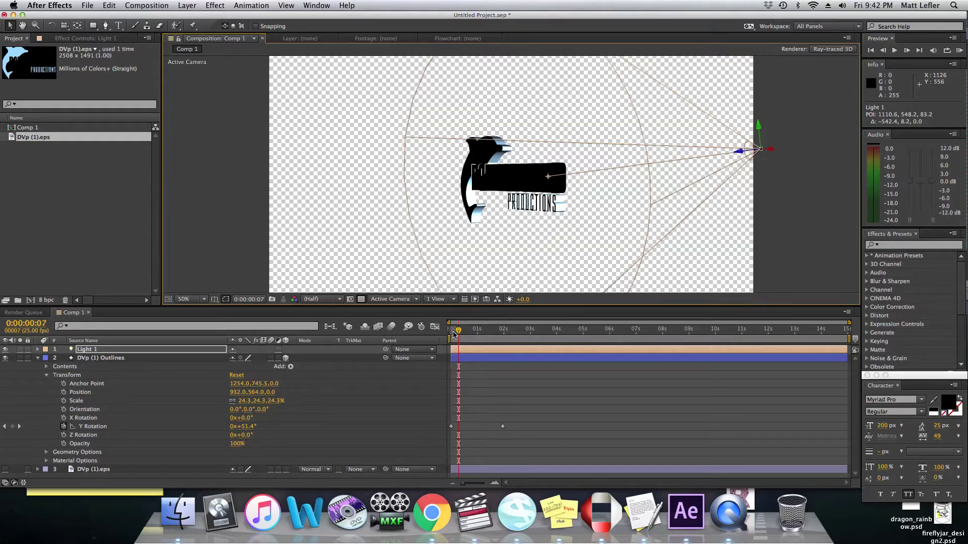
{"action": "left_click", "coordinate": [487, 331]}
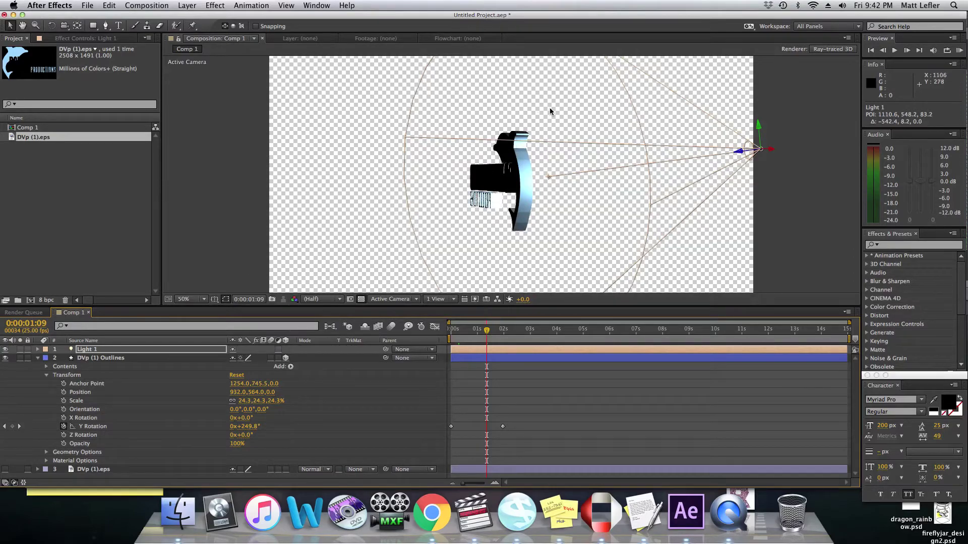
- Collapse the outlines layer's properties and reposition Light 1 in front of the logo, at about 1097.6, 402.4, -1146.3
{"action": "left_click", "coordinate": [41, 358]}
{"action": "left_click", "coordinate": [38, 358]}
{"action": "key", "text": "F2"}
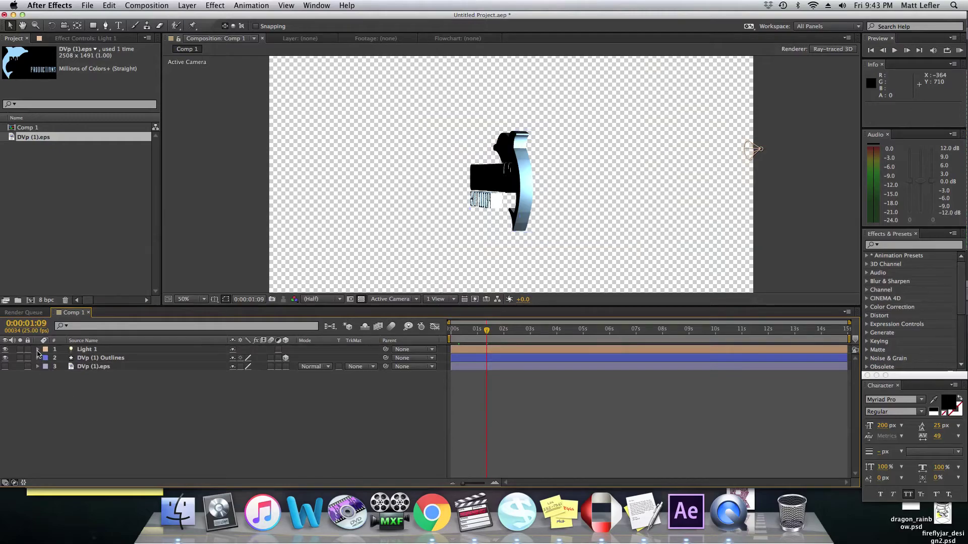
{"action": "left_click", "coordinate": [38, 349]}
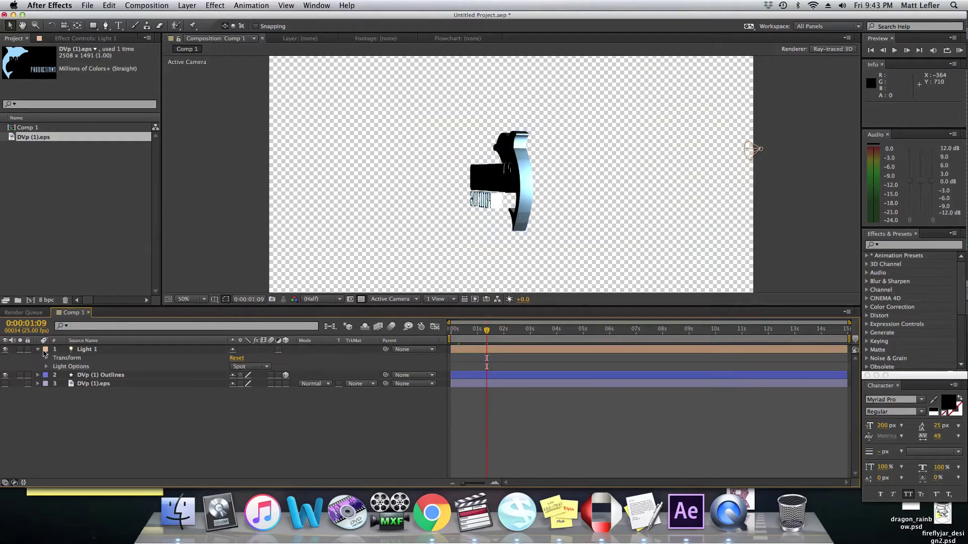
{"action": "left_click", "coordinate": [752, 151]}
{"action": "left_click_drag", "start_coordinate": [736, 151], "coordinate": [556, 186]}
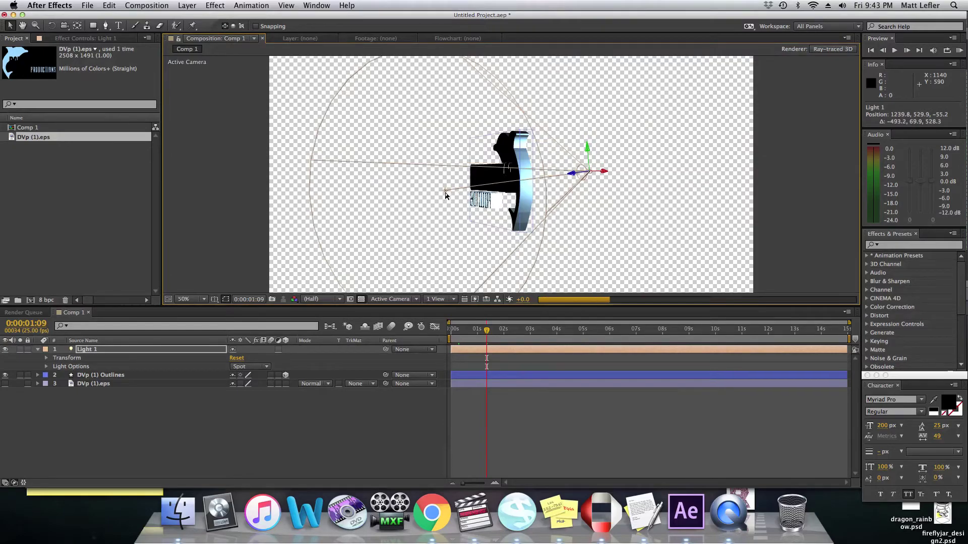
{"action": "left_click", "coordinate": [576, 171]}
{"action": "left_click", "coordinate": [568, 169]}
{"action": "left_click", "coordinate": [578, 175]}
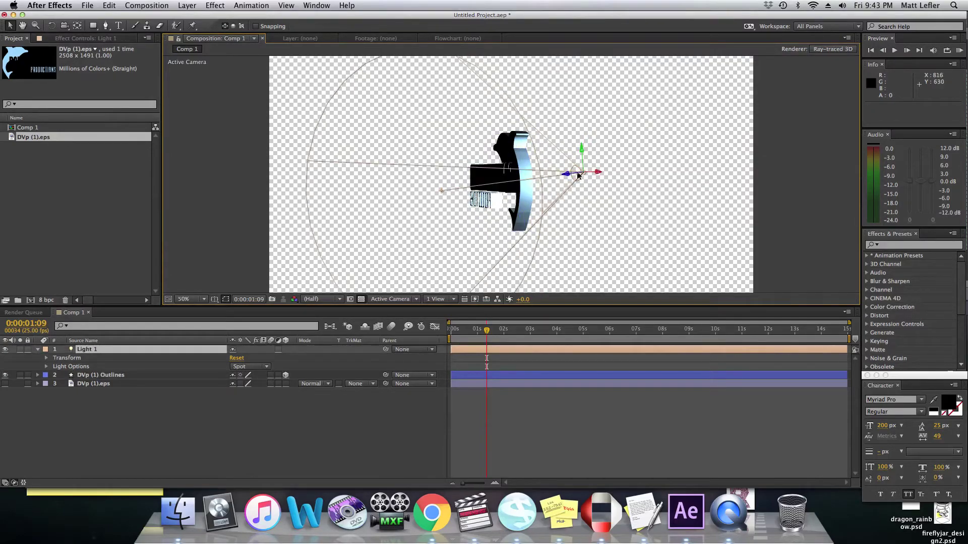
{"action": "left_click_drag", "start_coordinate": [442, 191], "coordinate": [445, 191]}
{"action": "left_click_drag", "start_coordinate": [511, 174], "coordinate": [510, 171]}
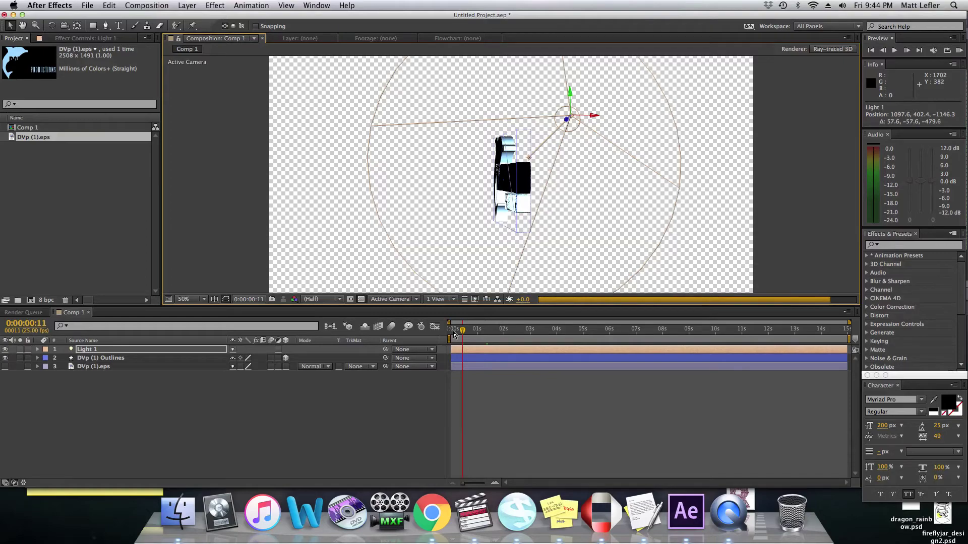
- At 0:00:02:00, move Light 1 far to the logo's right and aim its point of interest at about 1001.6, 502.7, -420.7
{"action": "left_click", "coordinate": [504, 333]}
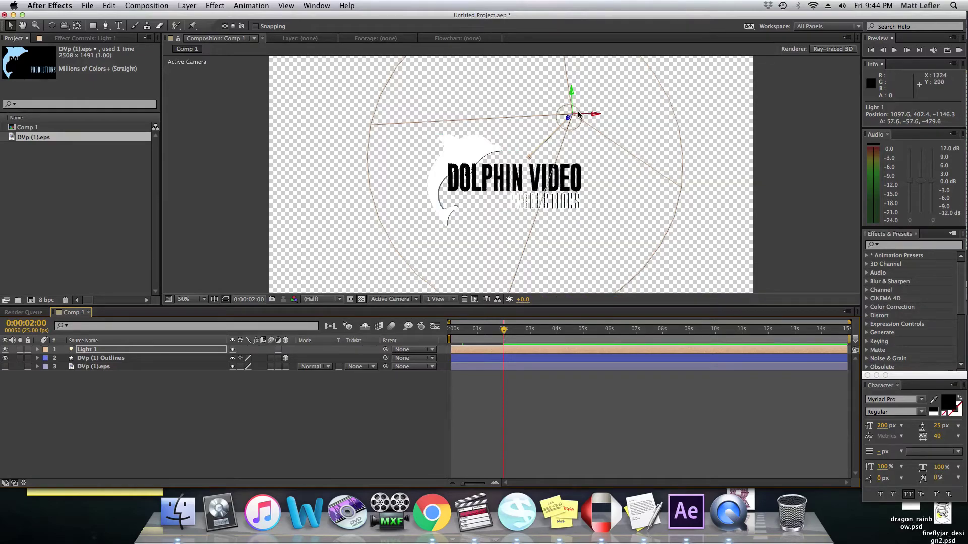
{"action": "left_click", "coordinate": [600, 118]}
{"action": "left_click_drag", "start_coordinate": [575, 118], "coordinate": [736, 122]}
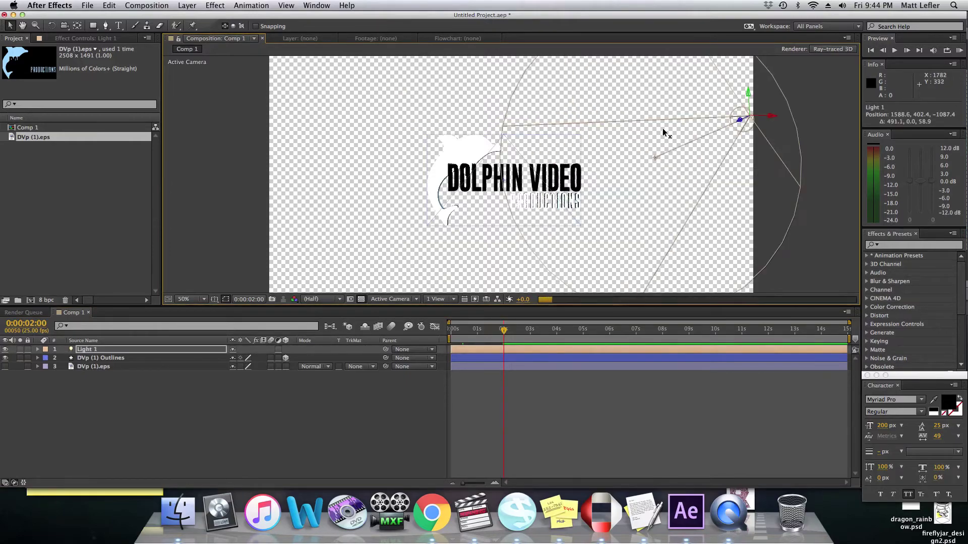
{"action": "left_click_drag", "start_coordinate": [656, 161], "coordinate": [509, 179]}
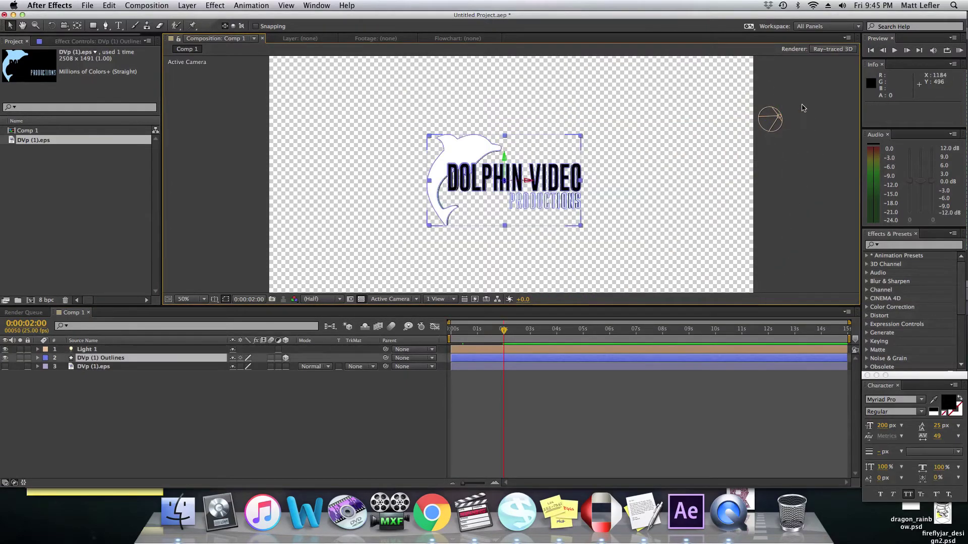
{"action": "left_click", "coordinate": [765, 121]}
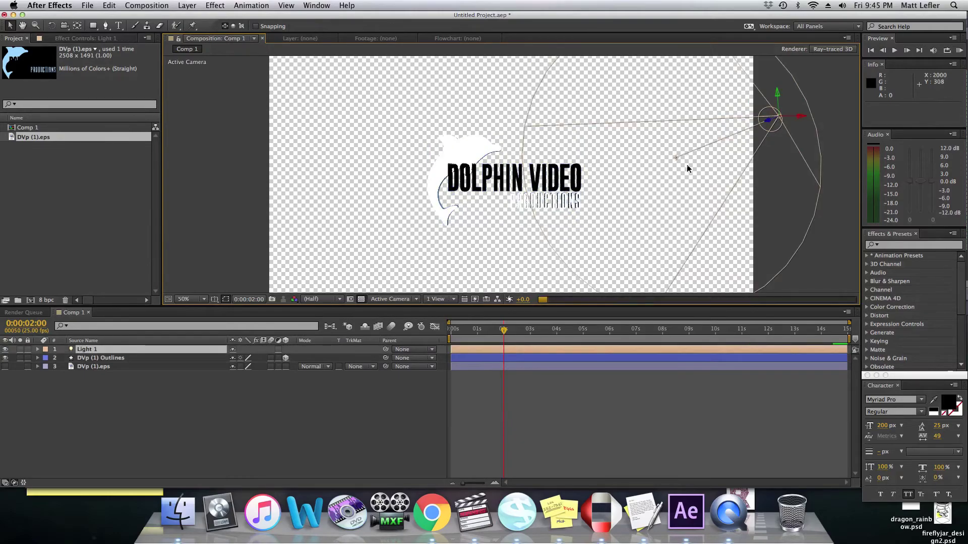
{"action": "left_click_drag", "start_coordinate": [677, 160], "coordinate": [529, 180]}
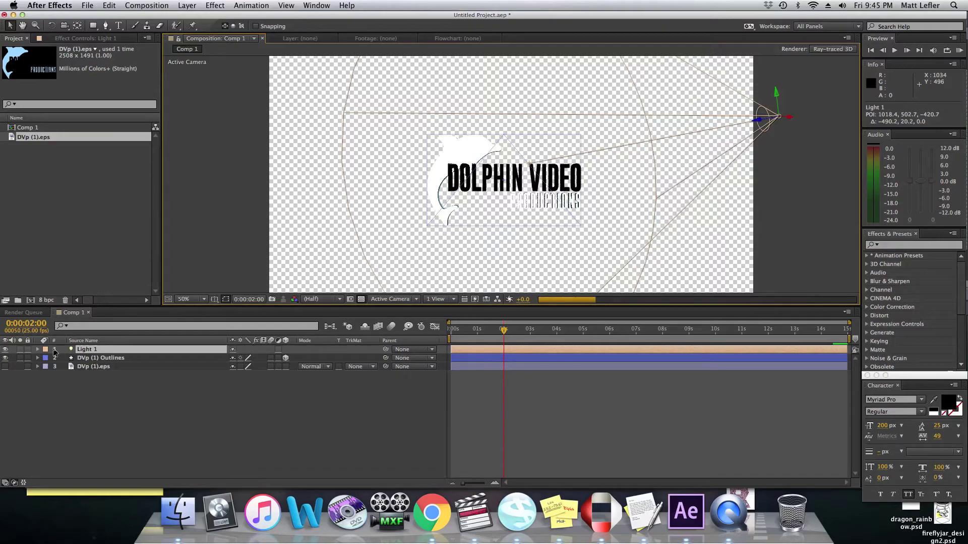
- Set Light 1's Intensity to 168% in its light options
{"action": "left_click", "coordinate": [37, 350]}
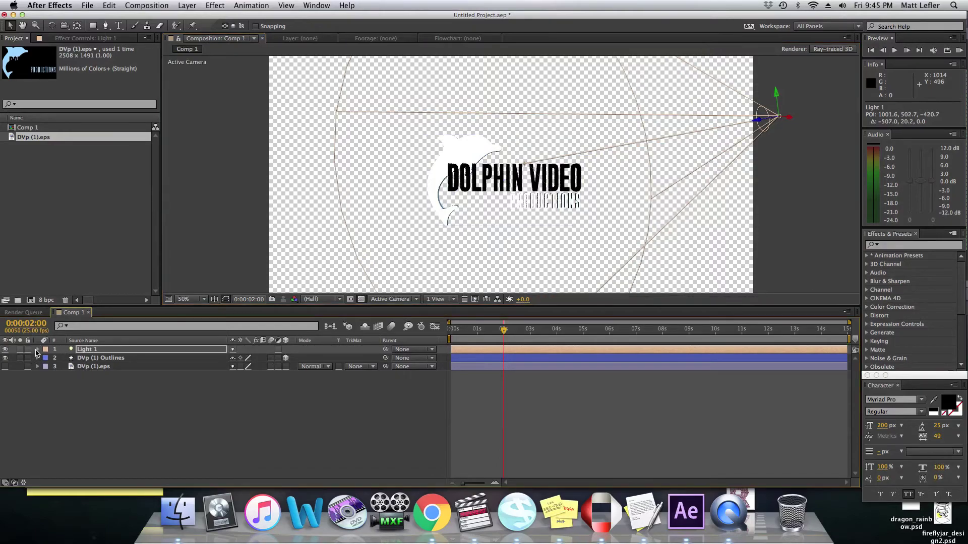
{"action": "double_click", "coordinate": [36, 351]}
{"action": "left_click", "coordinate": [38, 350]}
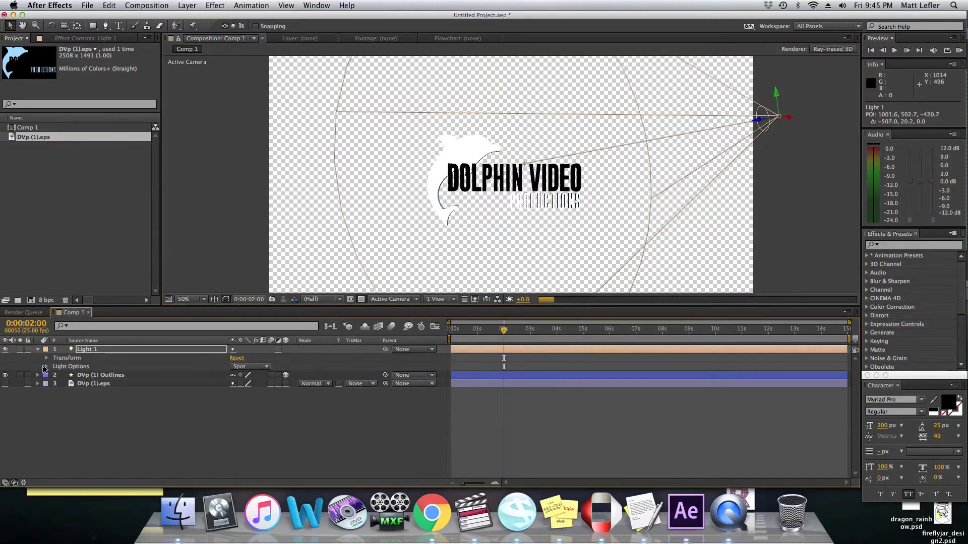
{"action": "left_click", "coordinate": [46, 366]}
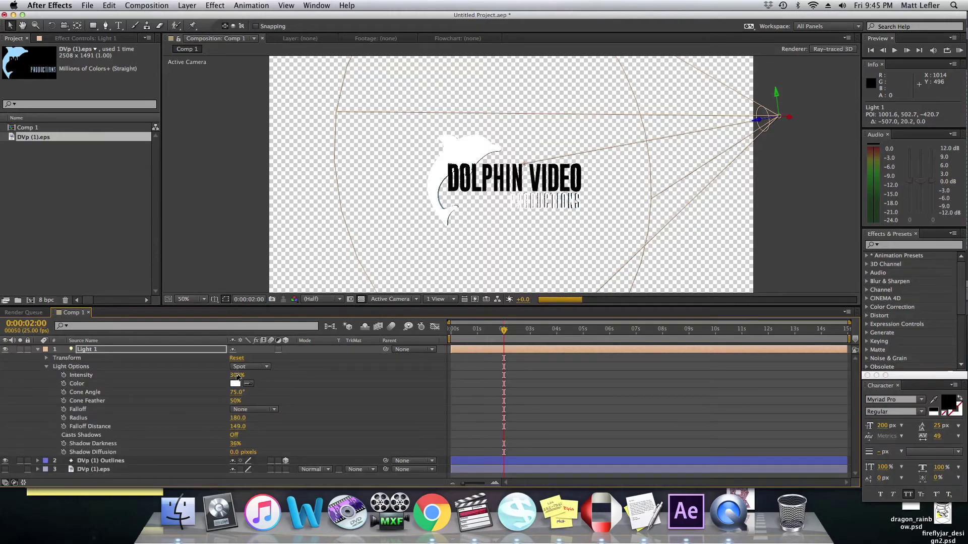
{"action": "left_click_drag", "start_coordinate": [237, 376], "coordinate": [282, 376]}
{"action": "left_click_drag", "start_coordinate": [246, 452], "coordinate": [246, 400]}
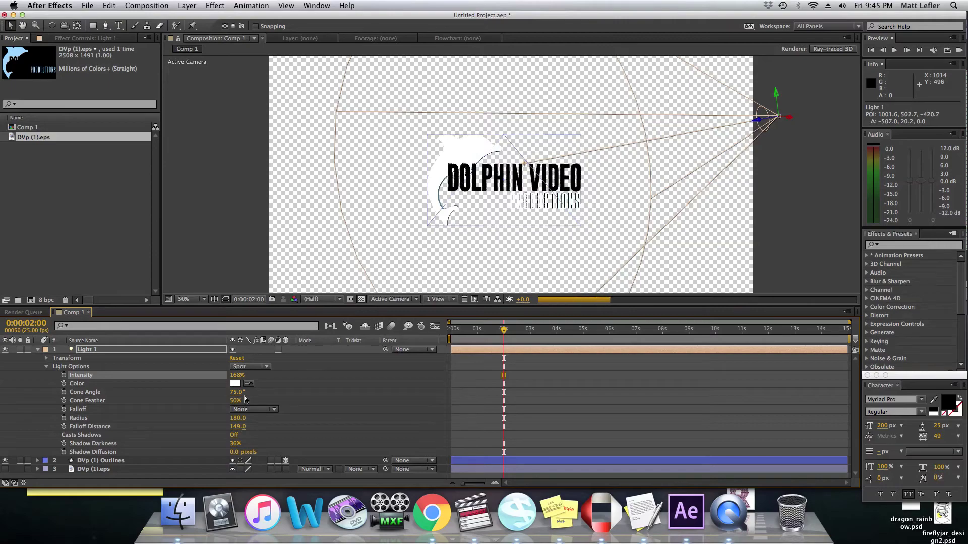